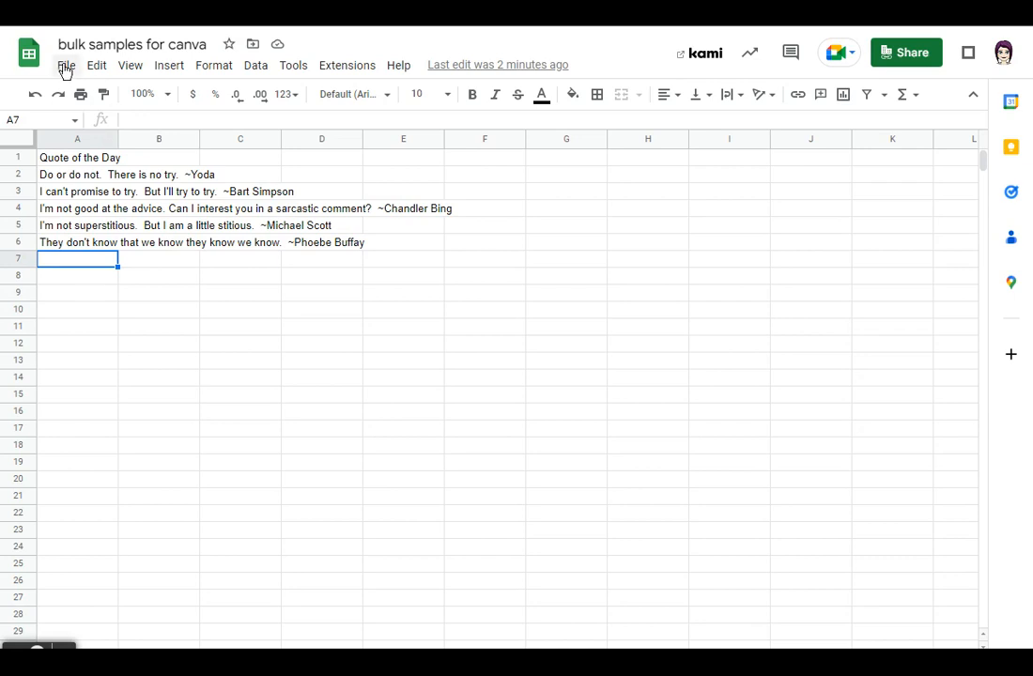
# Download the quotes sheet as a comma-separated values (.csv) file.
pyautogui.click(66, 68)
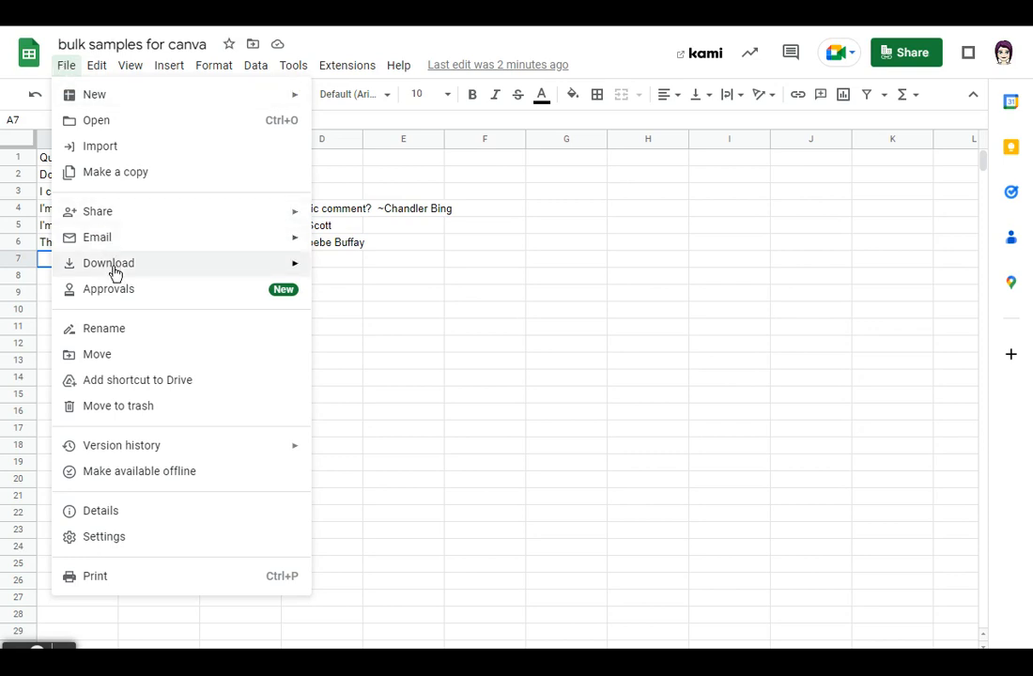
pyautogui.moveTo(110, 264)
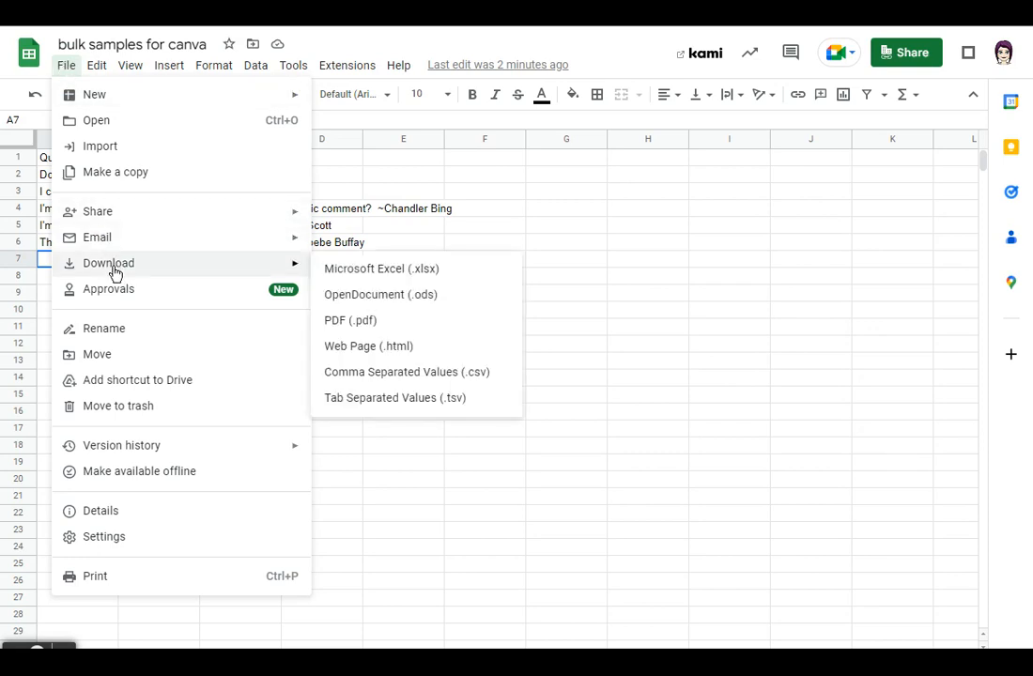
pyautogui.click(413, 376)
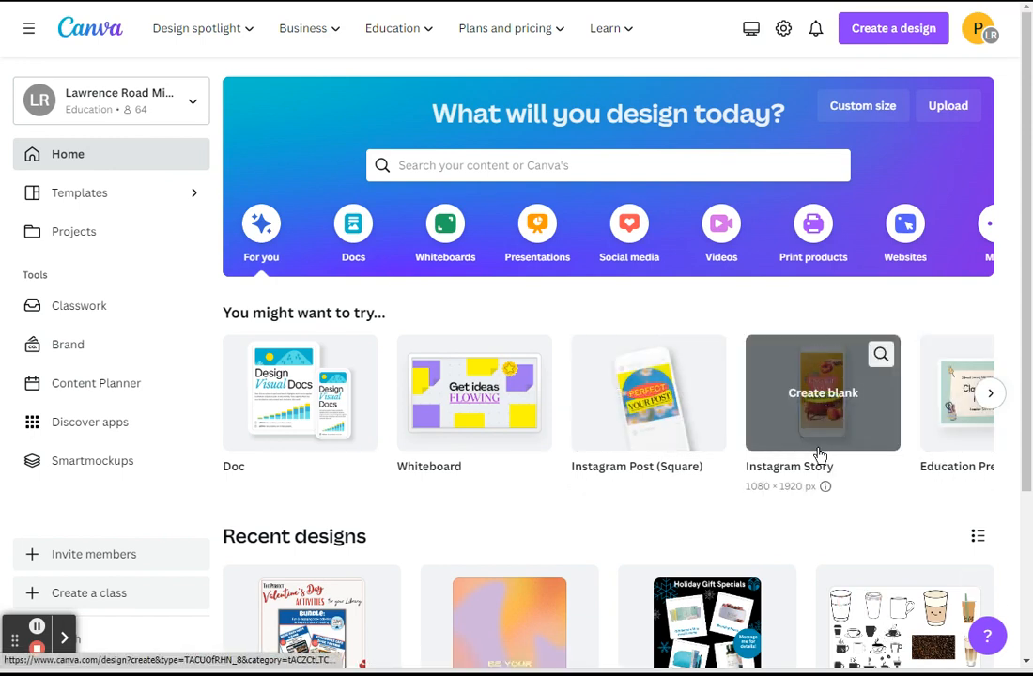
# In Canva, create a square Instagram Post design and apply the recently used pink "Quick Tip" template.
pyautogui.click(655, 399)
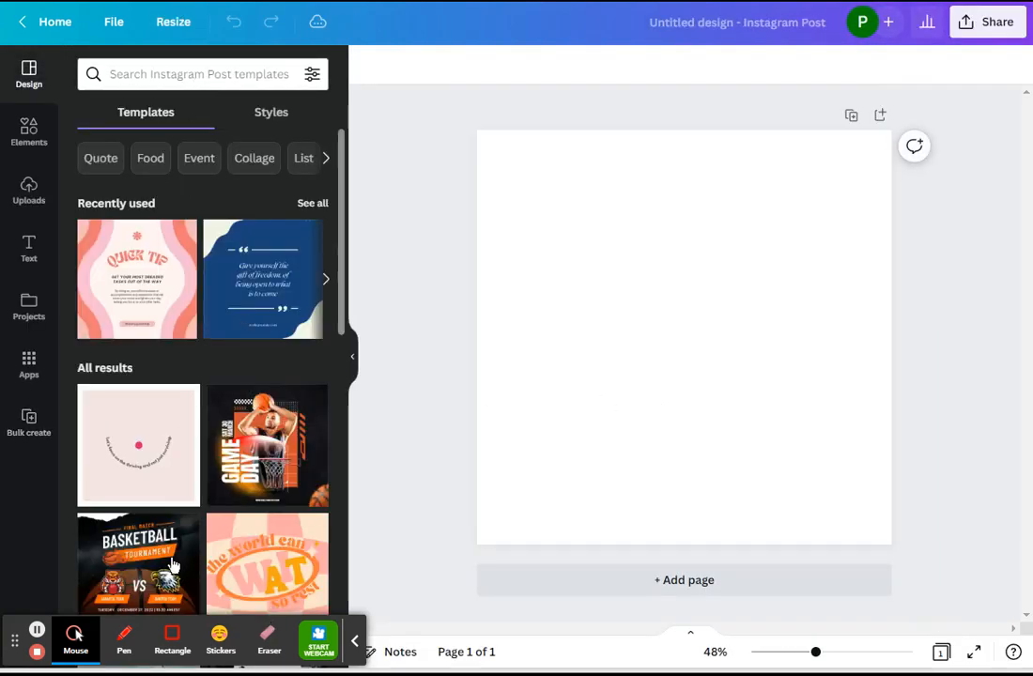
pyautogui.scroll(-6, 158, 466)
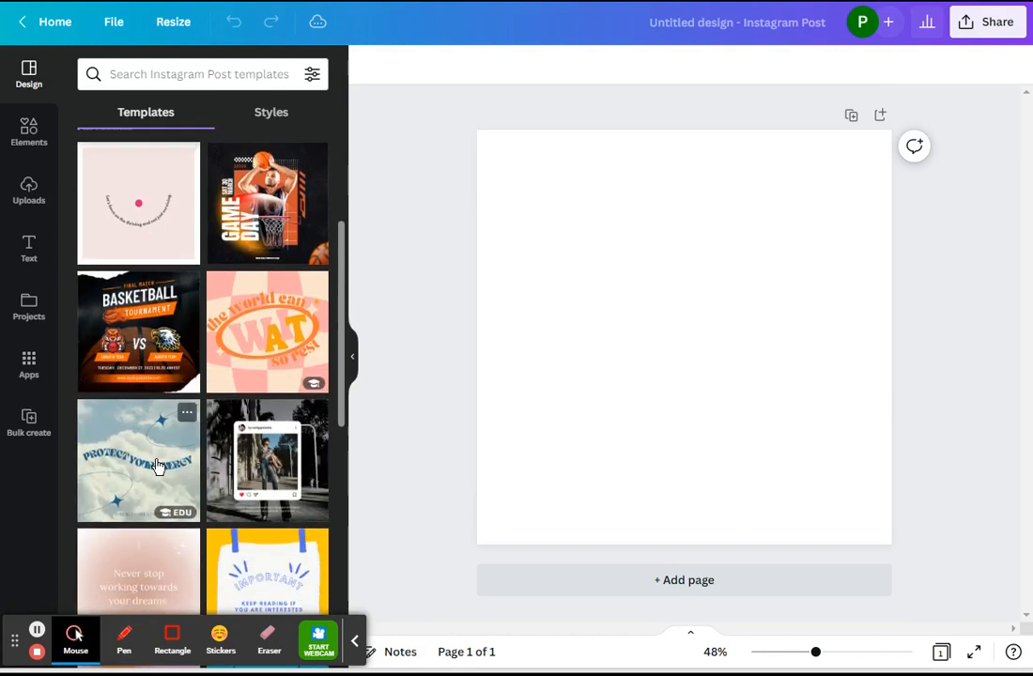
pyautogui.scroll(6, 158, 467)
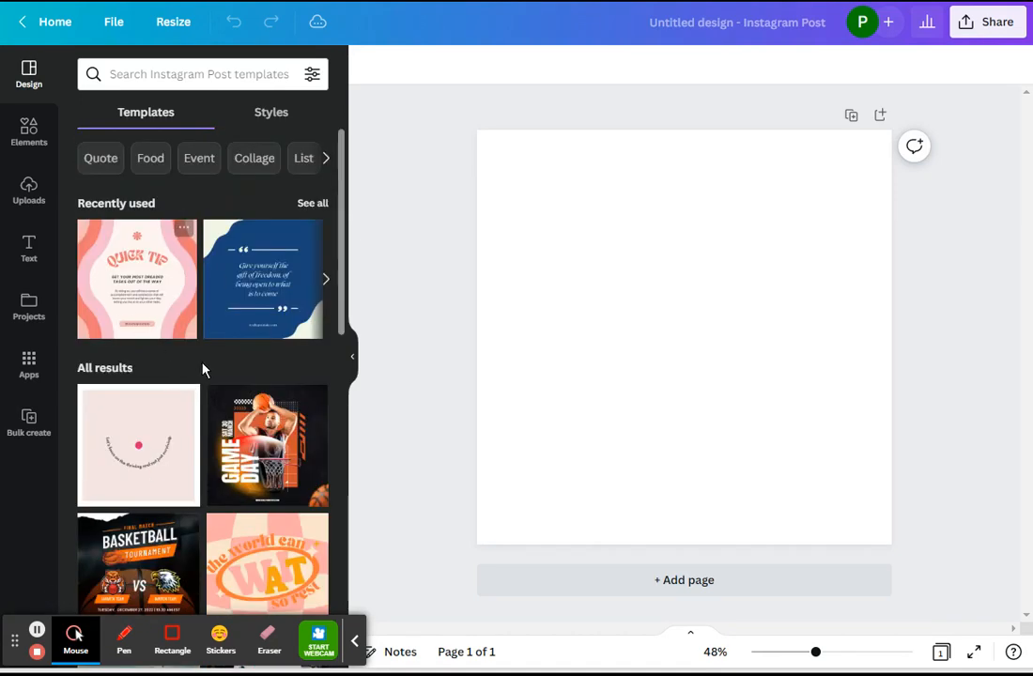
pyautogui.click(146, 291)
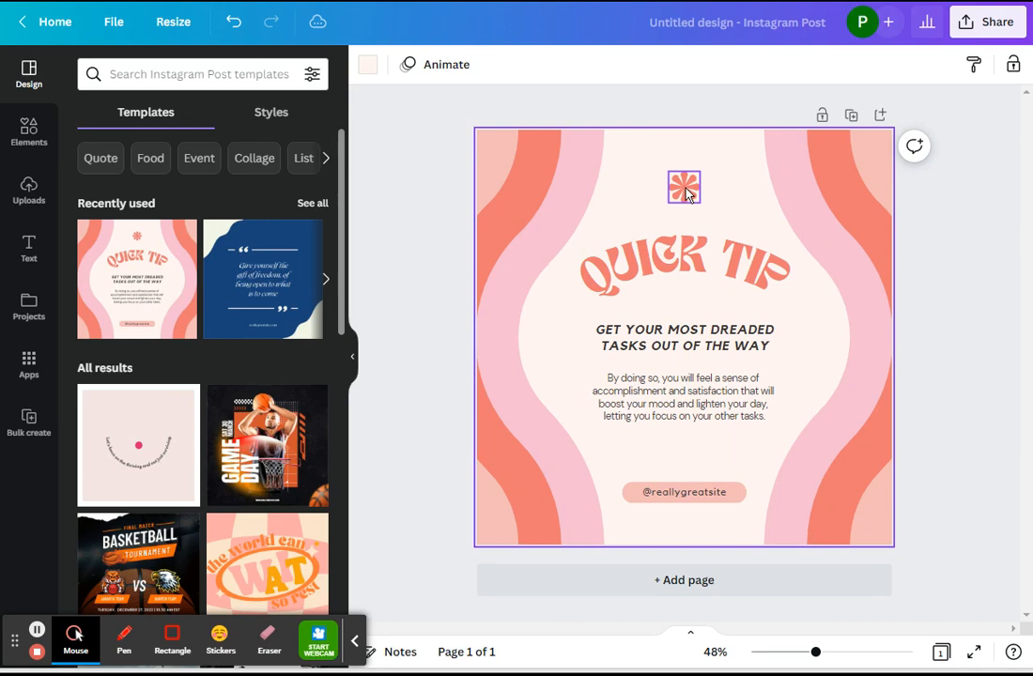
pyautogui.click(527, 196)
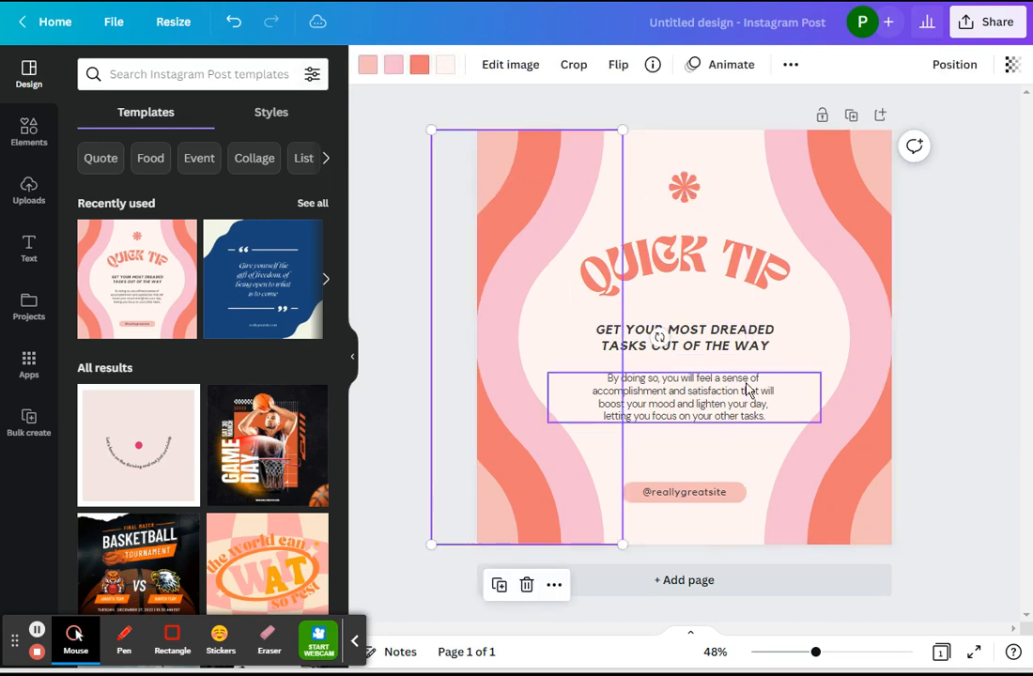
pyautogui.click(722, 495)
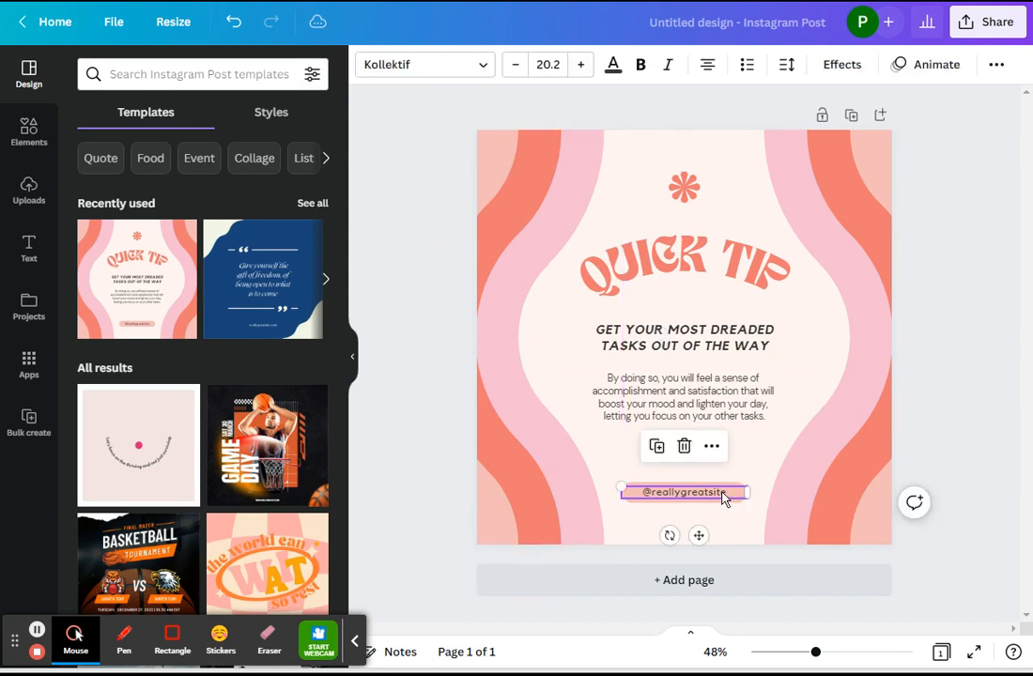
pyautogui.doubleClick(723, 495)
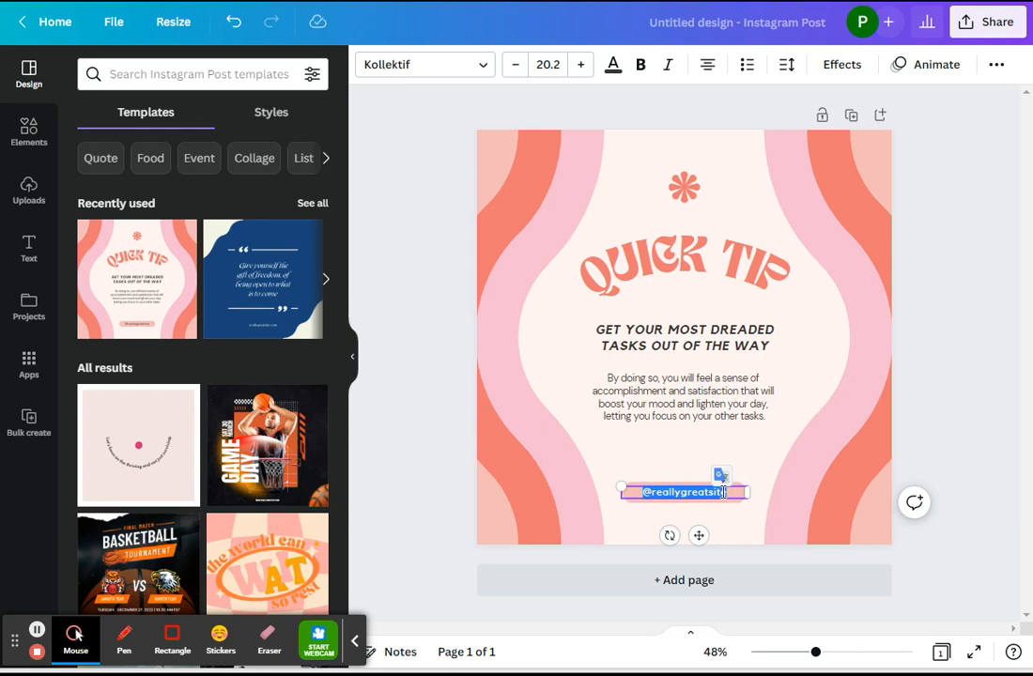
pyautogui.write('LR Li')
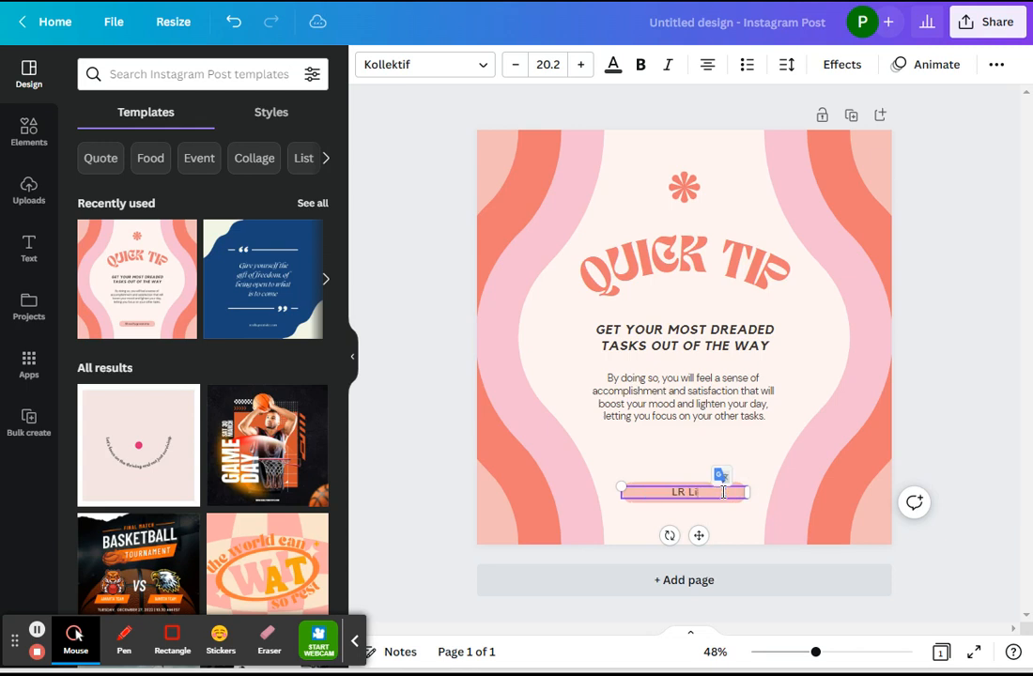
pyautogui.write('brary')
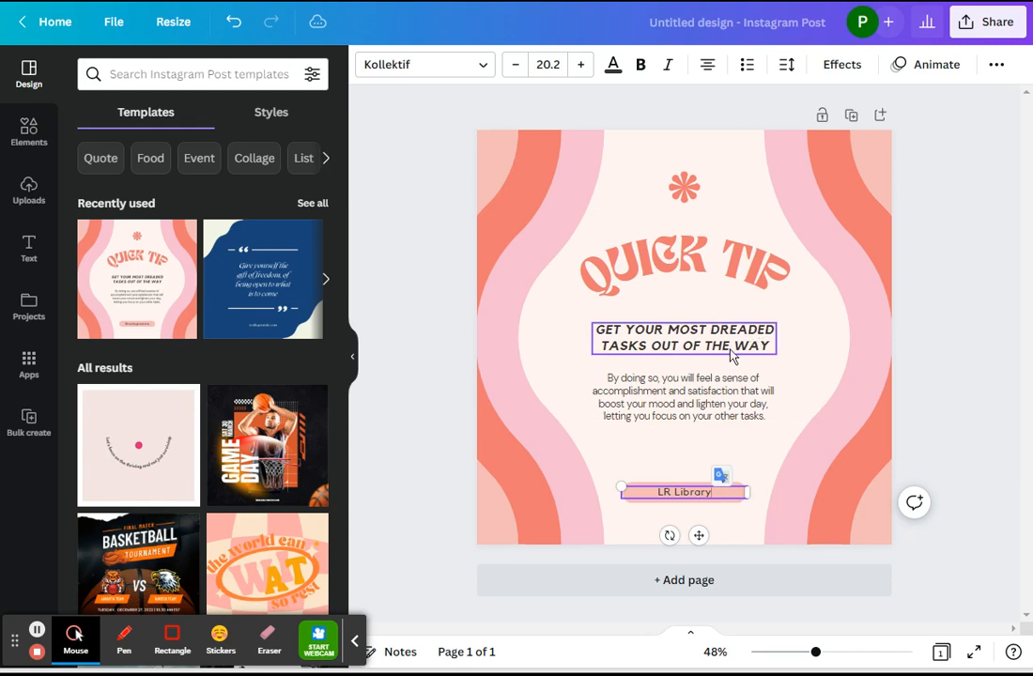
# Delete the body paragraph and change the curved heading to "QUOTE OF THE DAY".
pyautogui.click(717, 385)
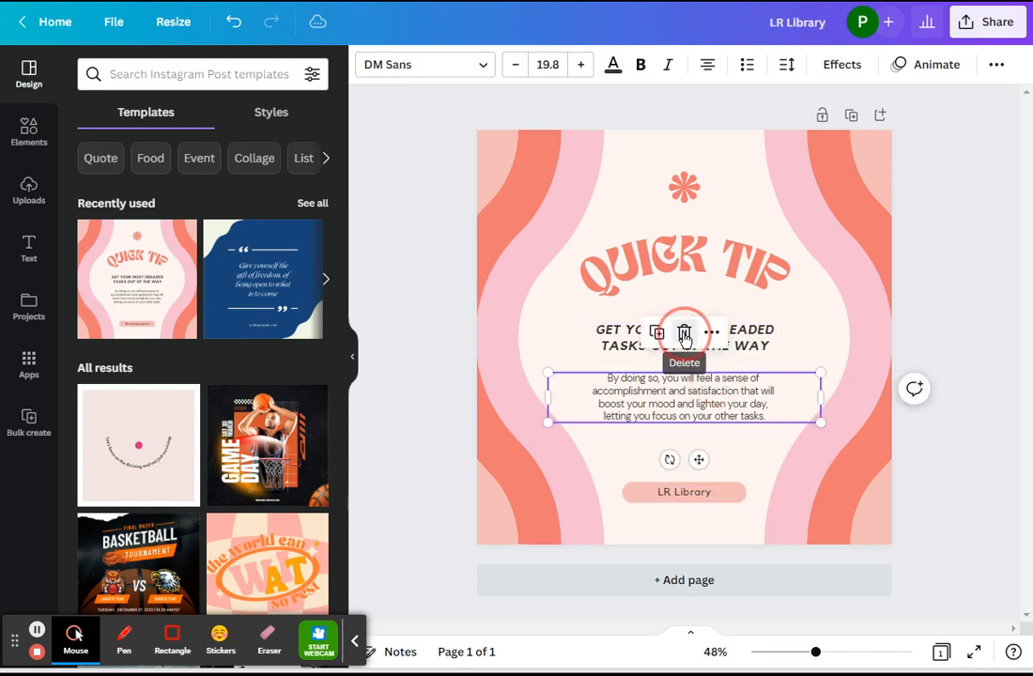
pyautogui.click(683, 334)
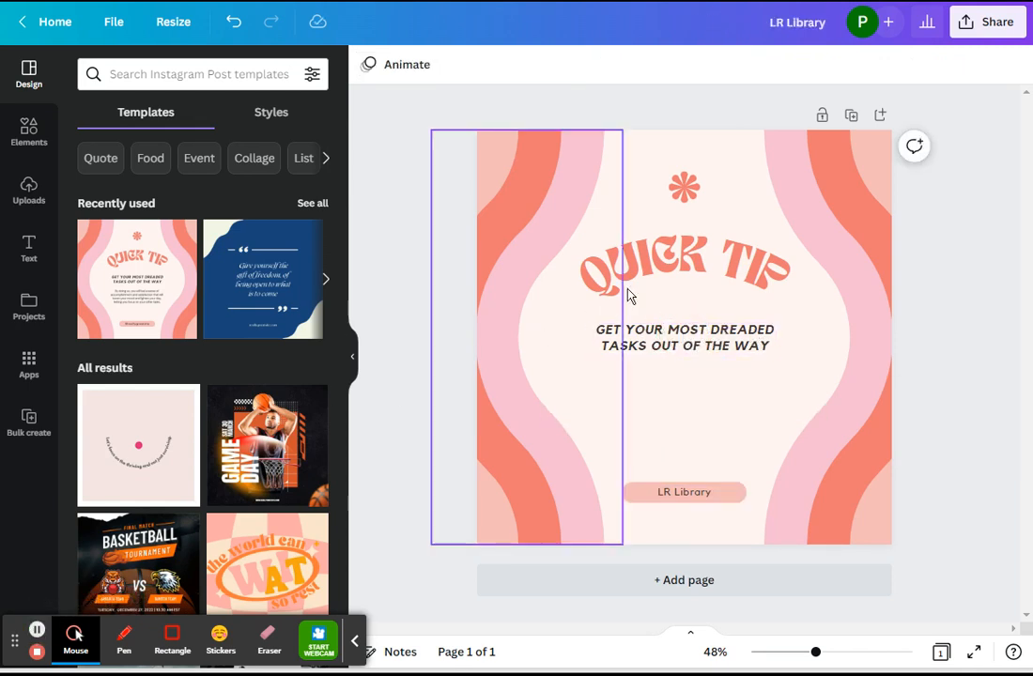
pyautogui.doubleClick(676, 267)
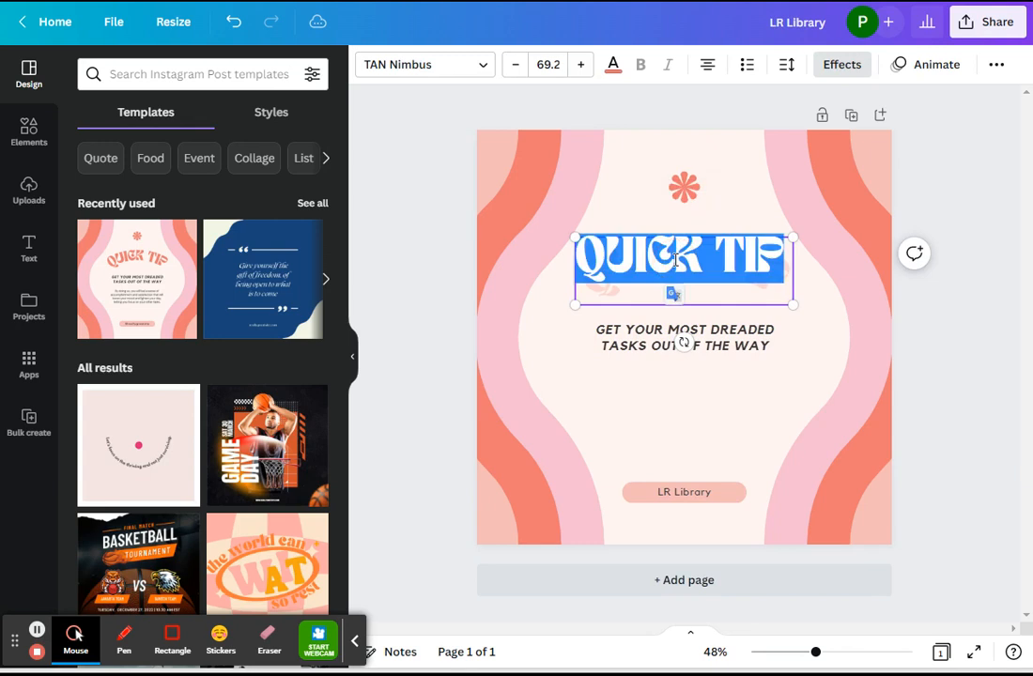
pyautogui.write('QUOTE')
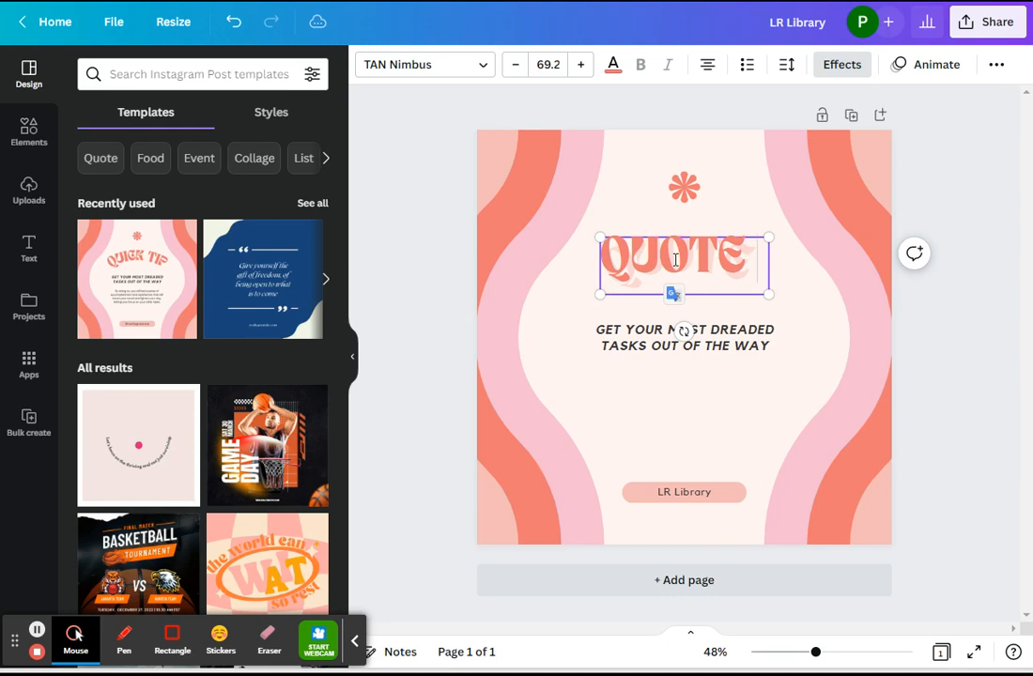
pyautogui.write('OF THE DAY')
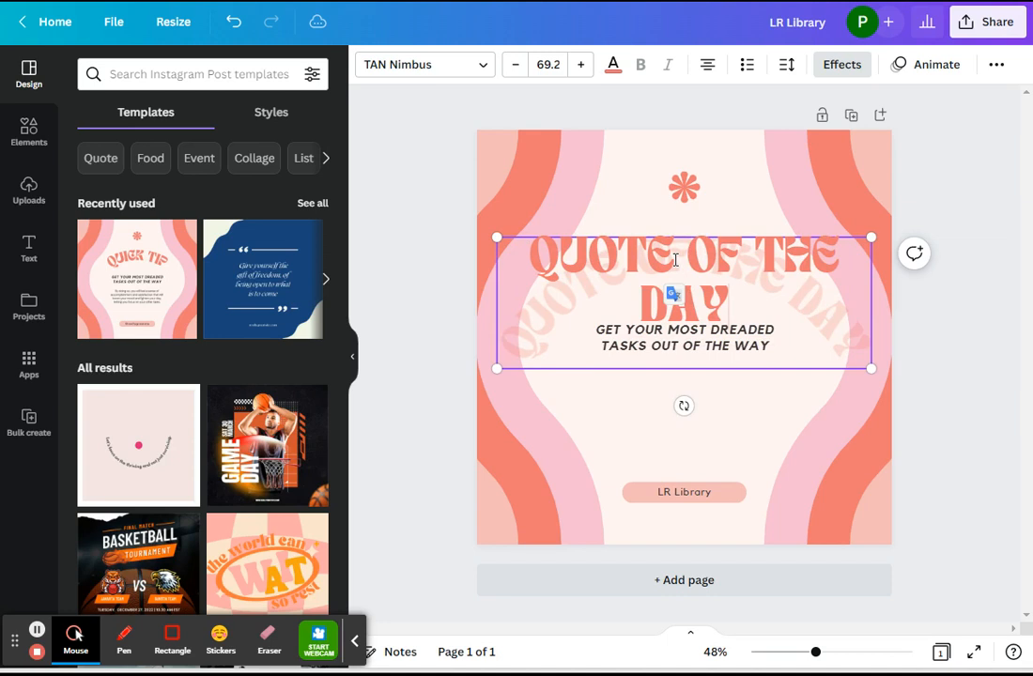
pyautogui.click(685, 393)
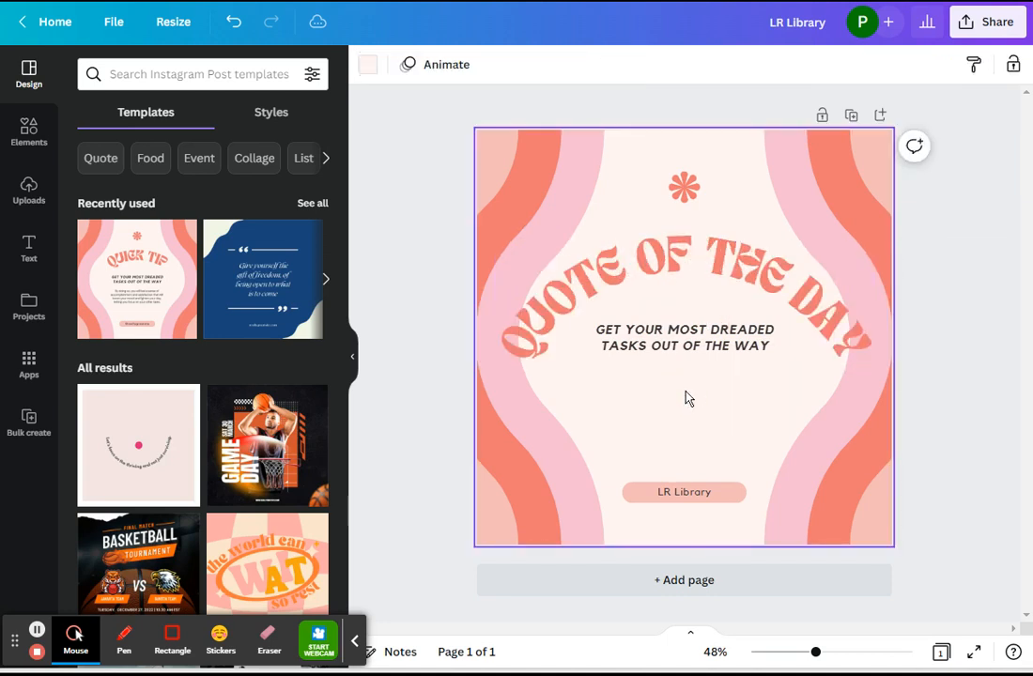
# Replace the italic subheading below the curved heading with the placeholder "QUOTE".
pyautogui.click(673, 336)
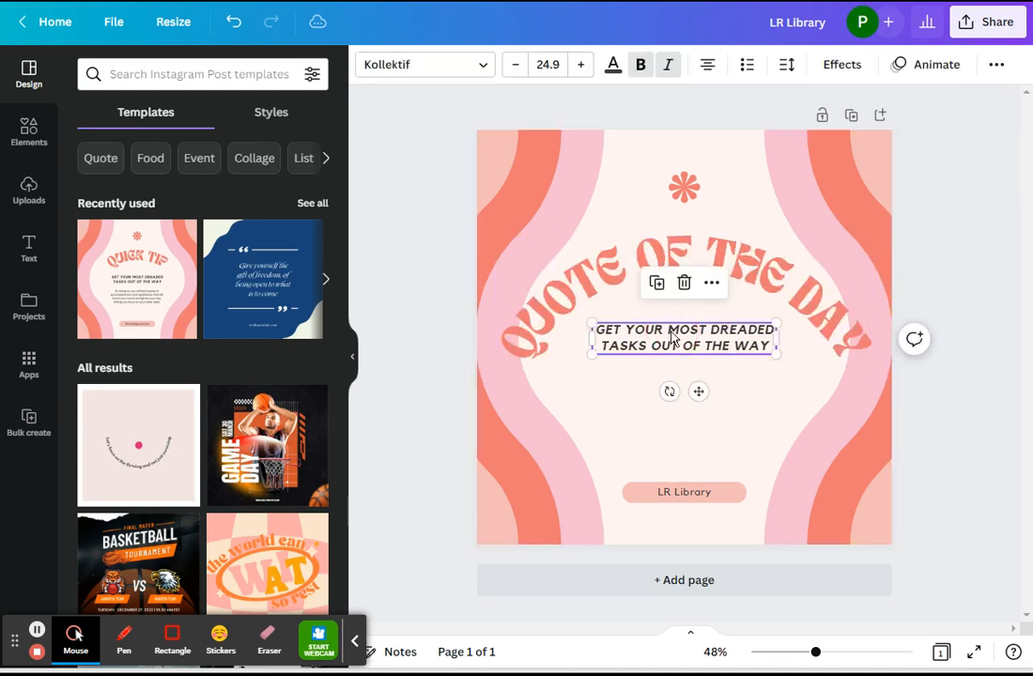
pyautogui.click(673, 334)
pyautogui.write('QUOTE')
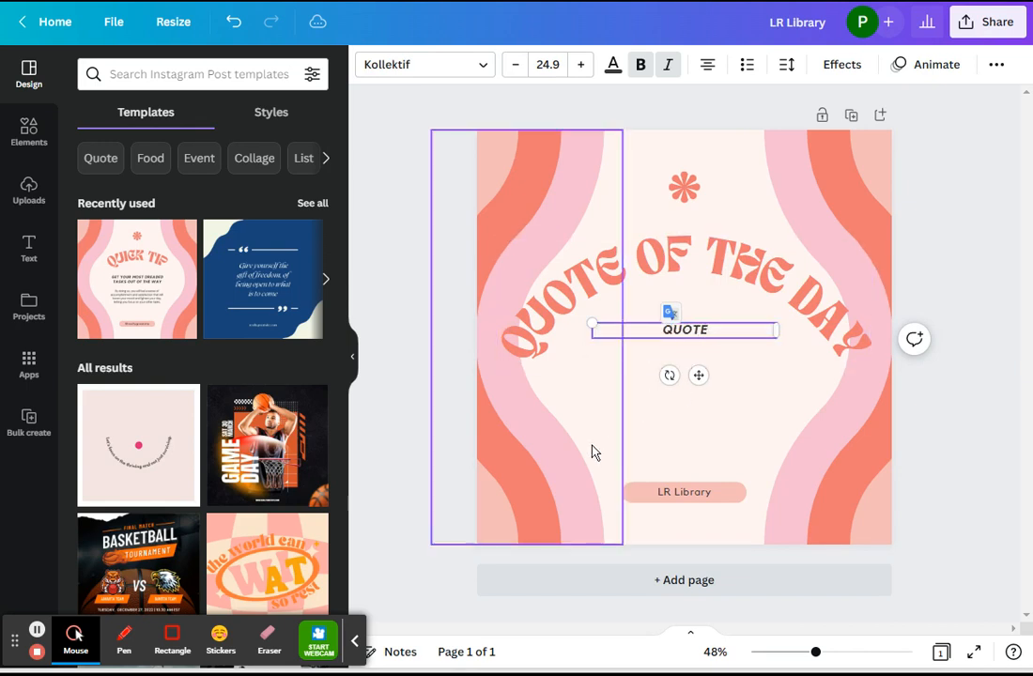
pyautogui.click(652, 434)
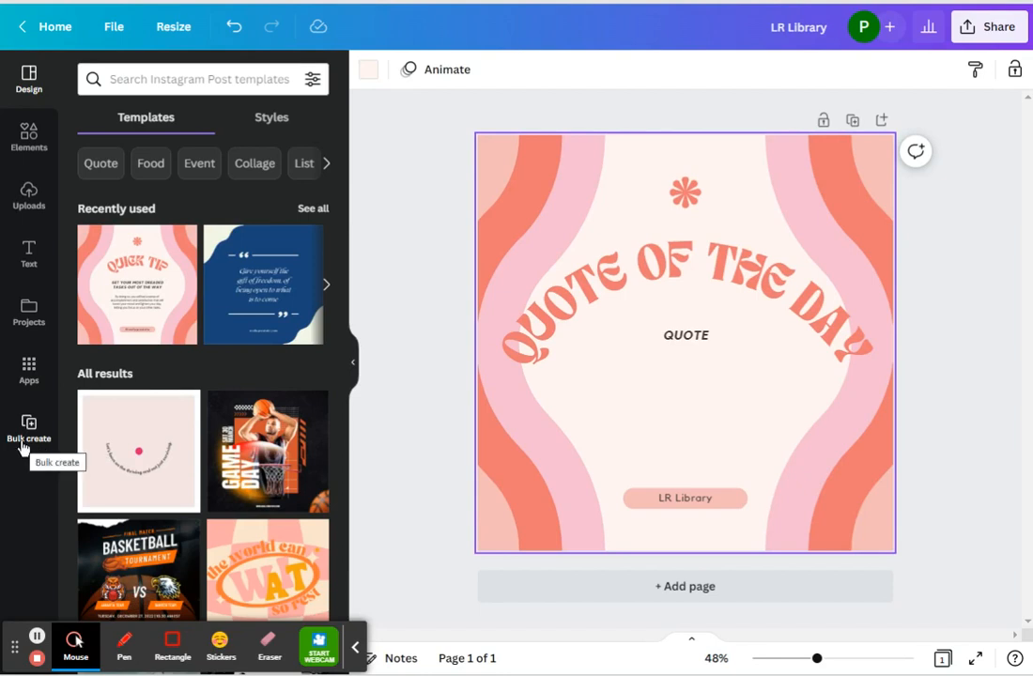
# Upload the CSV file "bulk samples for canva - quotes" as the Bulk create data.
pyautogui.click(29, 368)
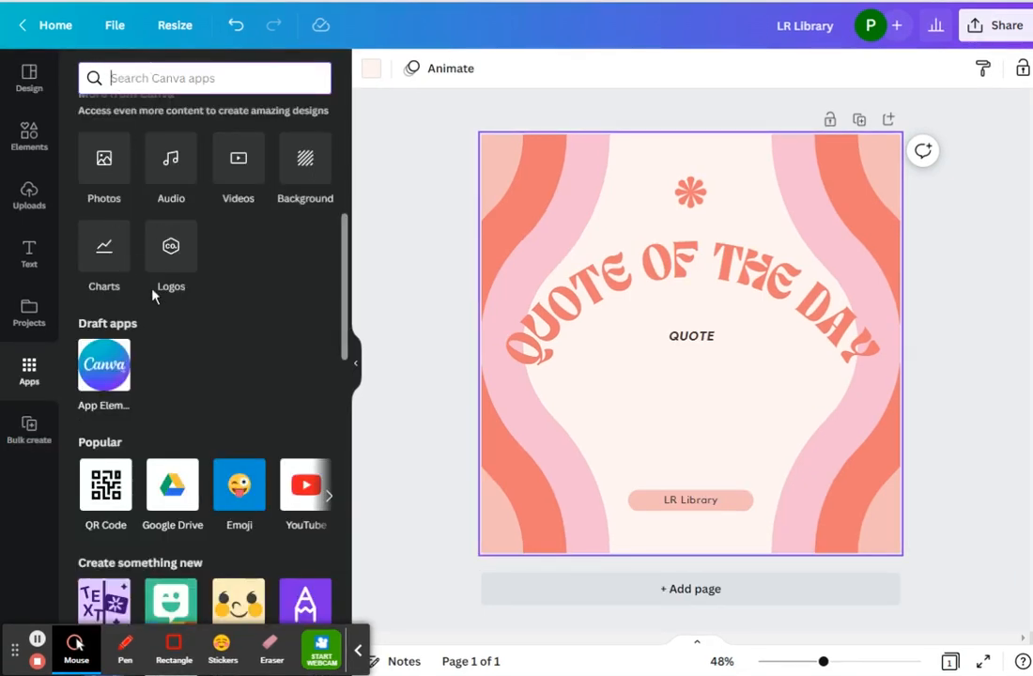
pyautogui.click(28, 434)
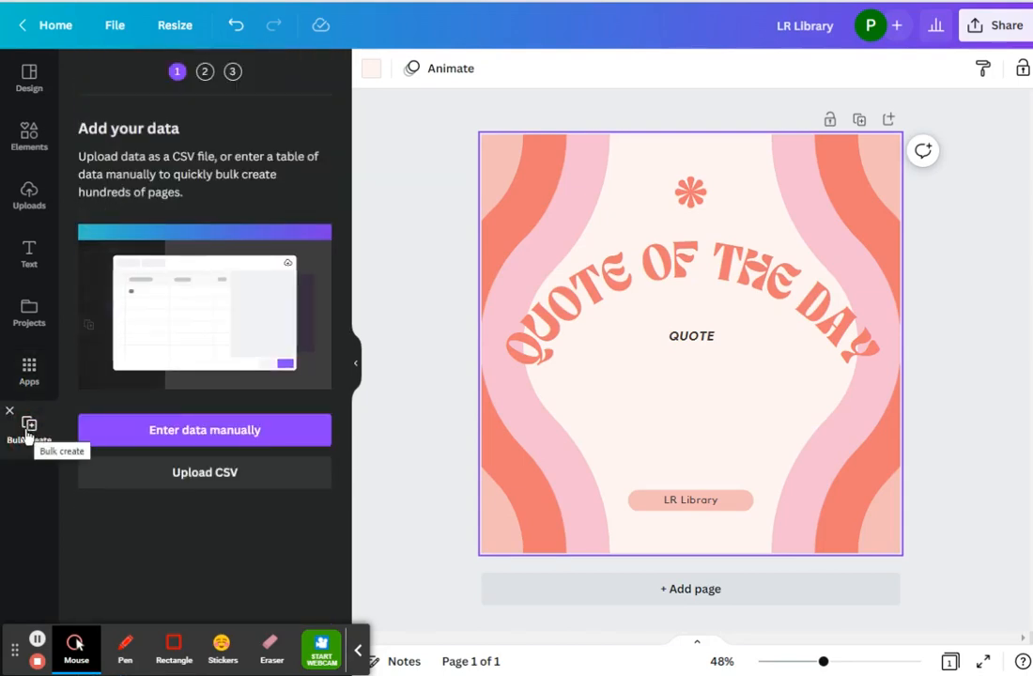
pyautogui.click(197, 474)
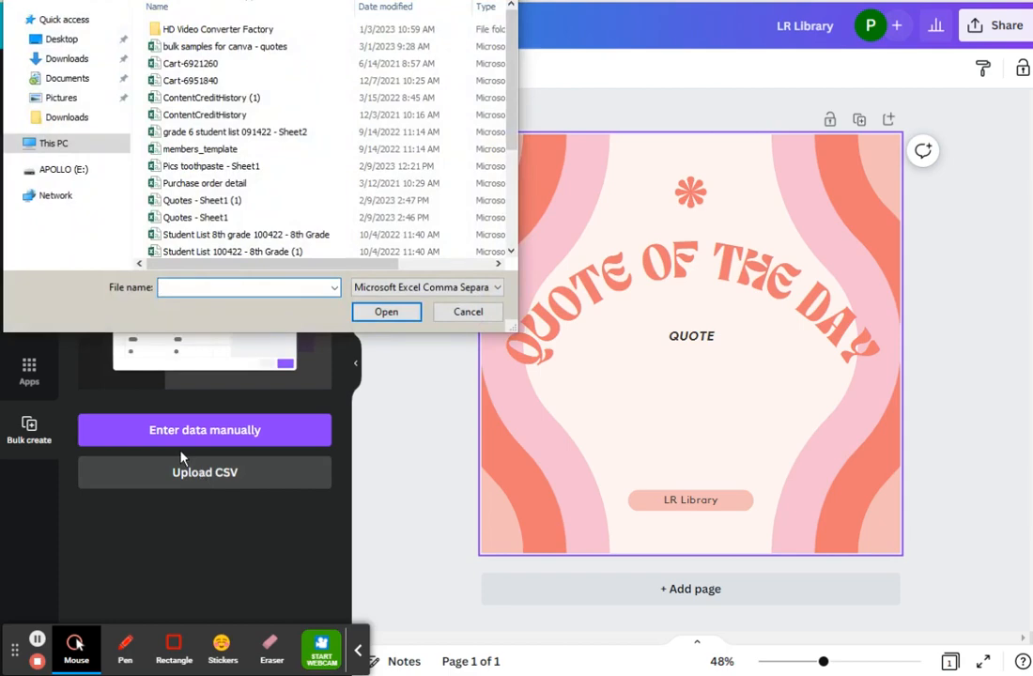
pyautogui.click(202, 46)
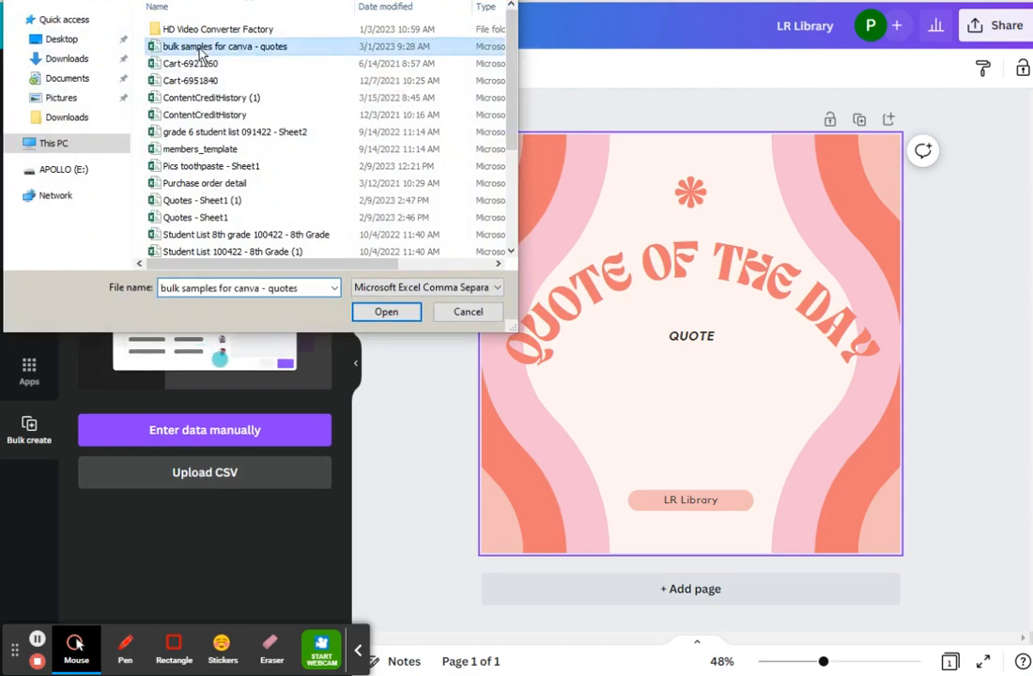
pyautogui.click(386, 313)
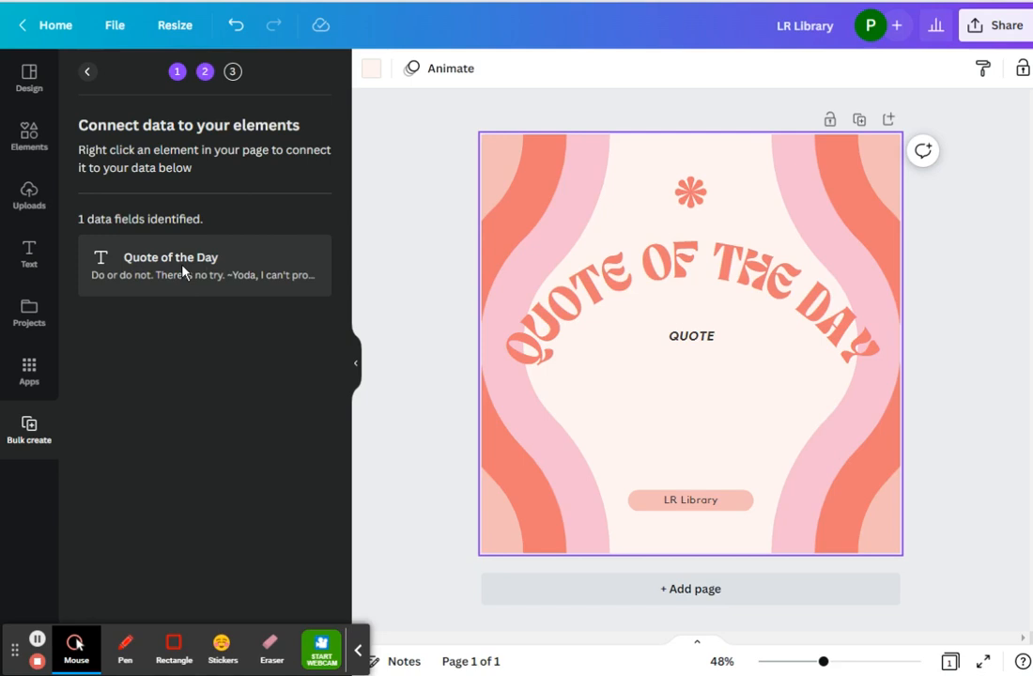
# Connect the QUOTE placeholder text to the "Quote of the Day" data field.
pyautogui.click(681, 341)
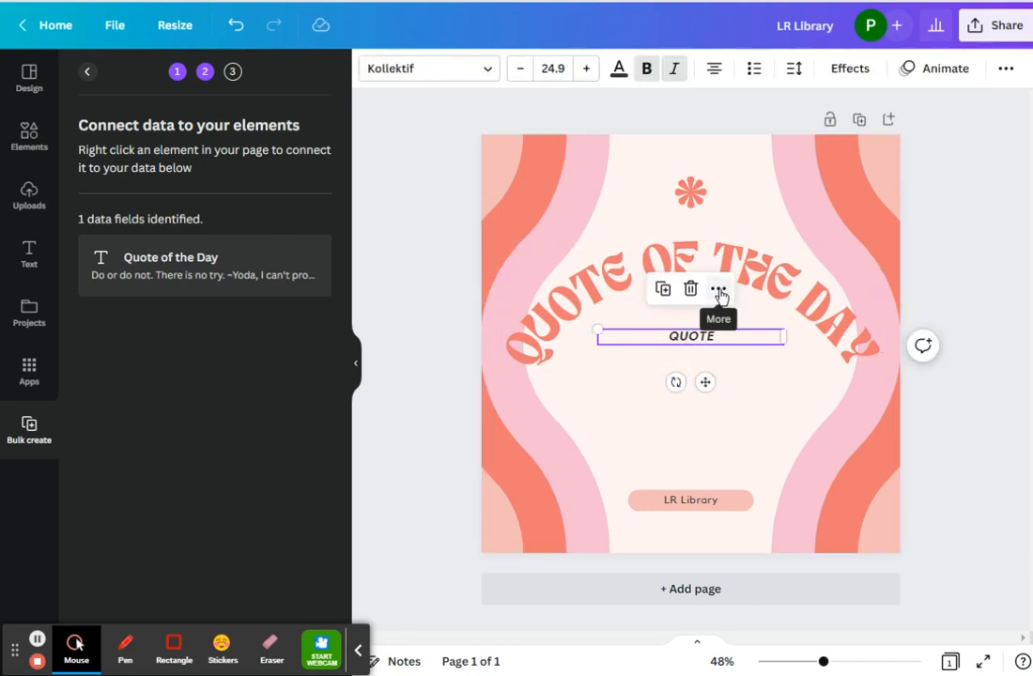
pyautogui.click(719, 293)
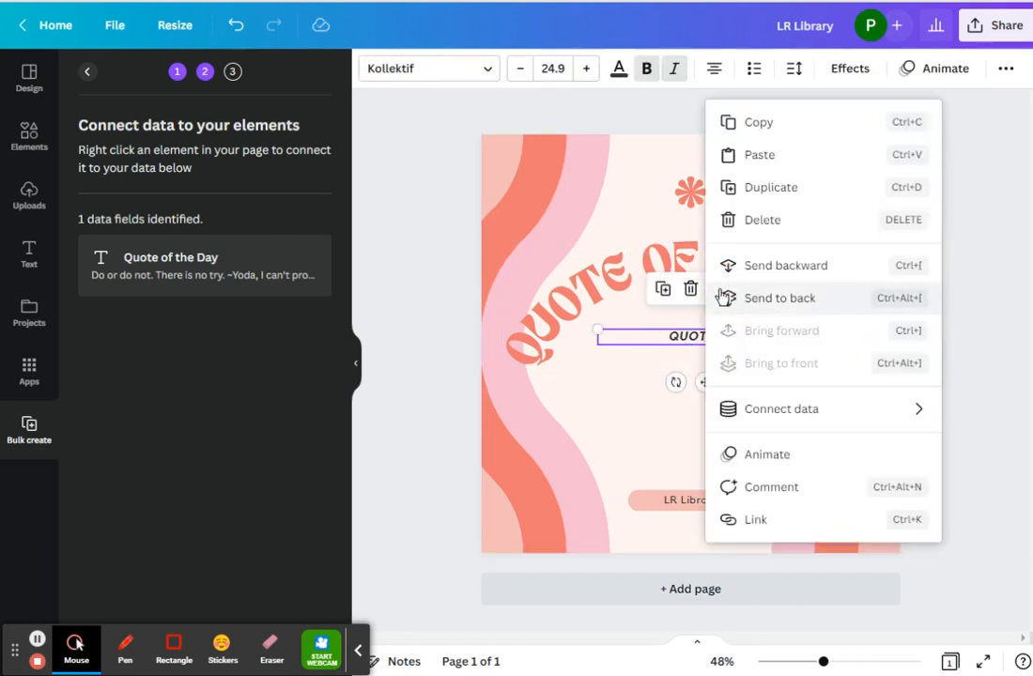
pyautogui.moveTo(769, 414)
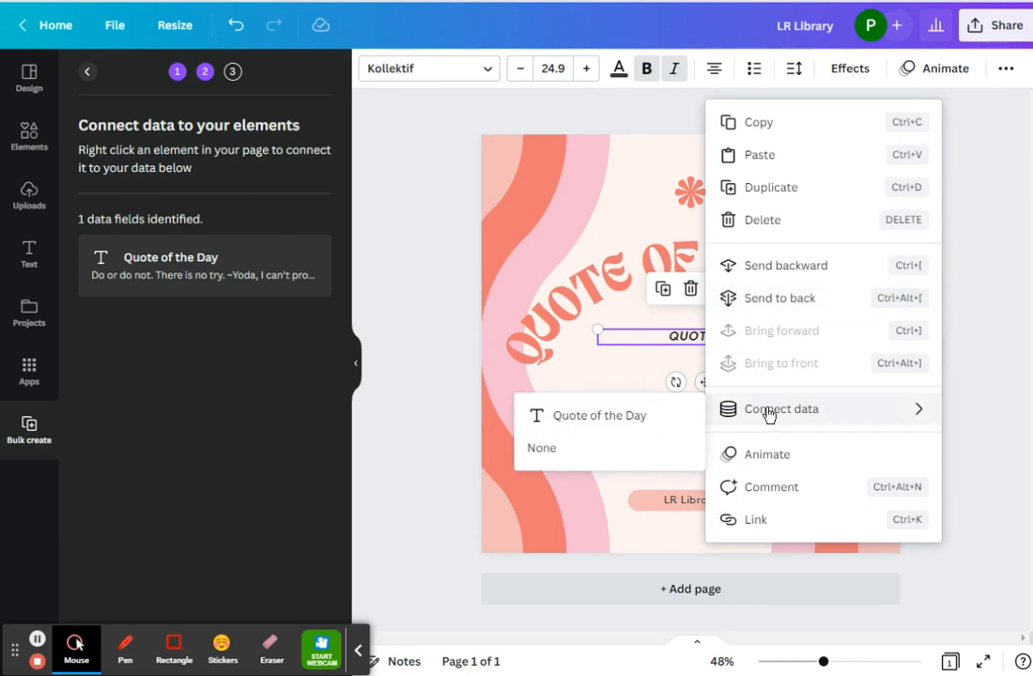
pyautogui.click(611, 417)
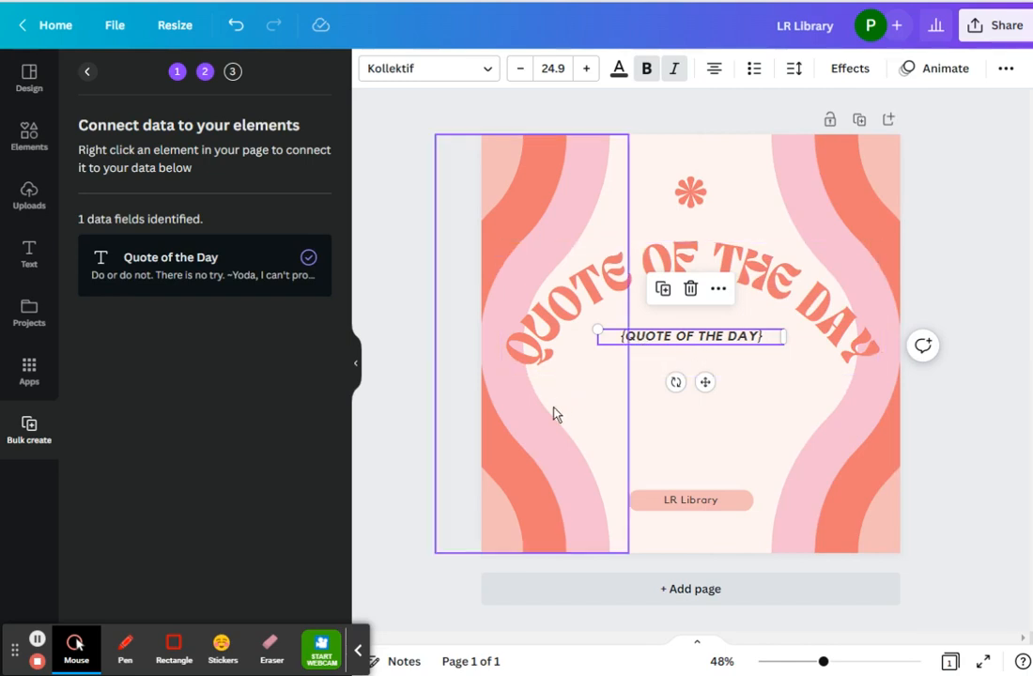
# Continue to applying the data and generate five pages with all the quotes selected.
pyautogui.click(360, 655)
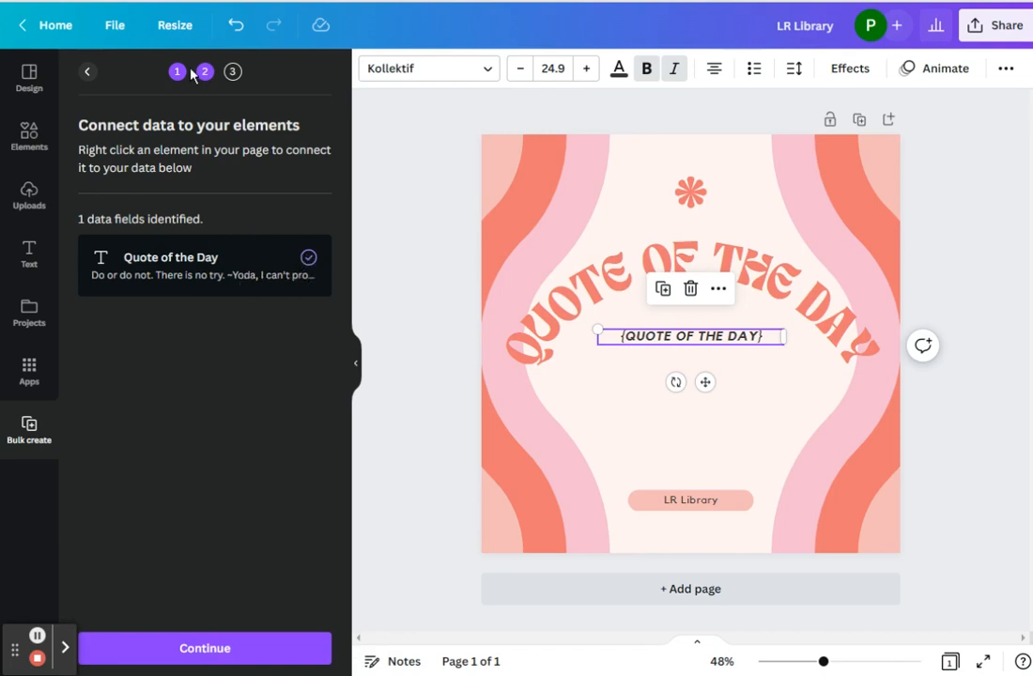
pyautogui.click(212, 657)
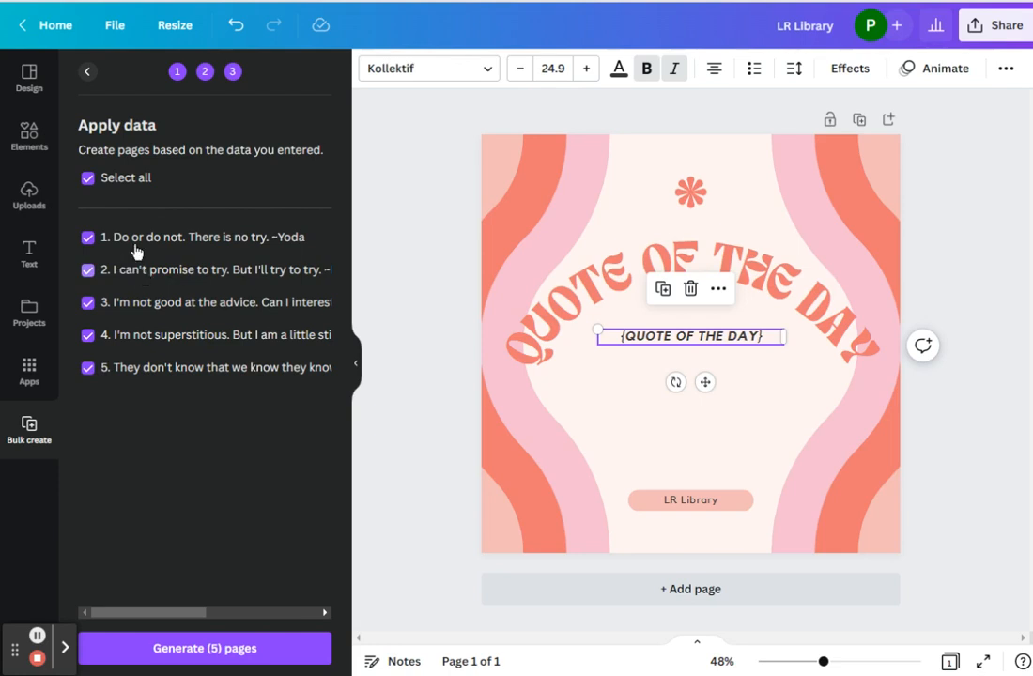
pyautogui.click(87, 271)
pyautogui.click(88, 270)
pyautogui.click(214, 661)
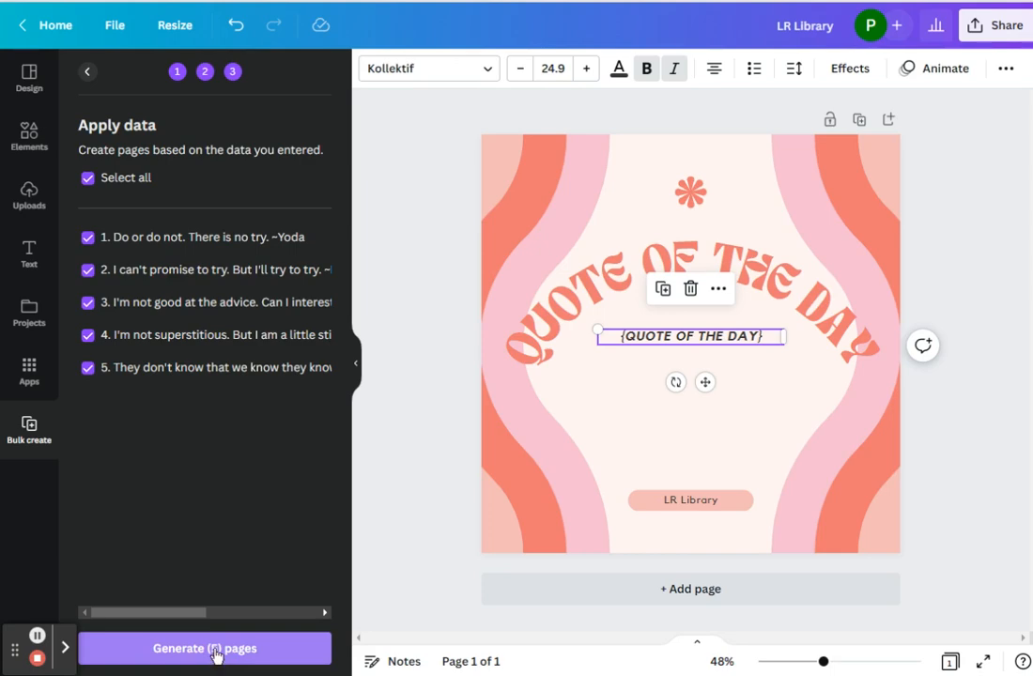
pyautogui.click(214, 658)
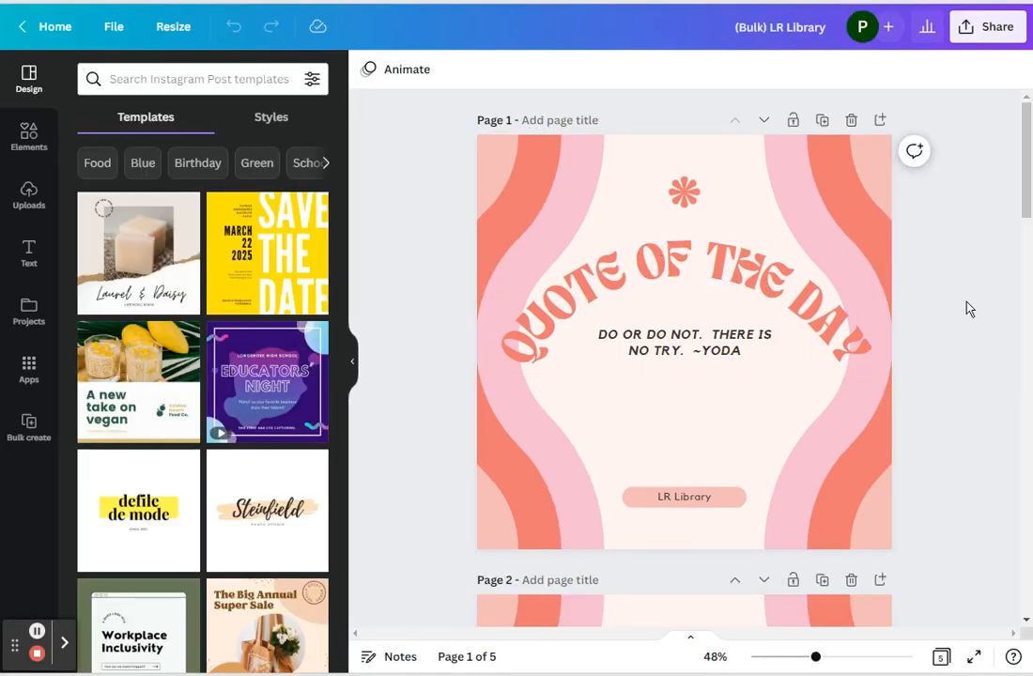
# Review the quote text and layout on each of the generated pages.
pyautogui.scroll(-4, 967, 308)
pyautogui.scroll(-12, 966, 308)
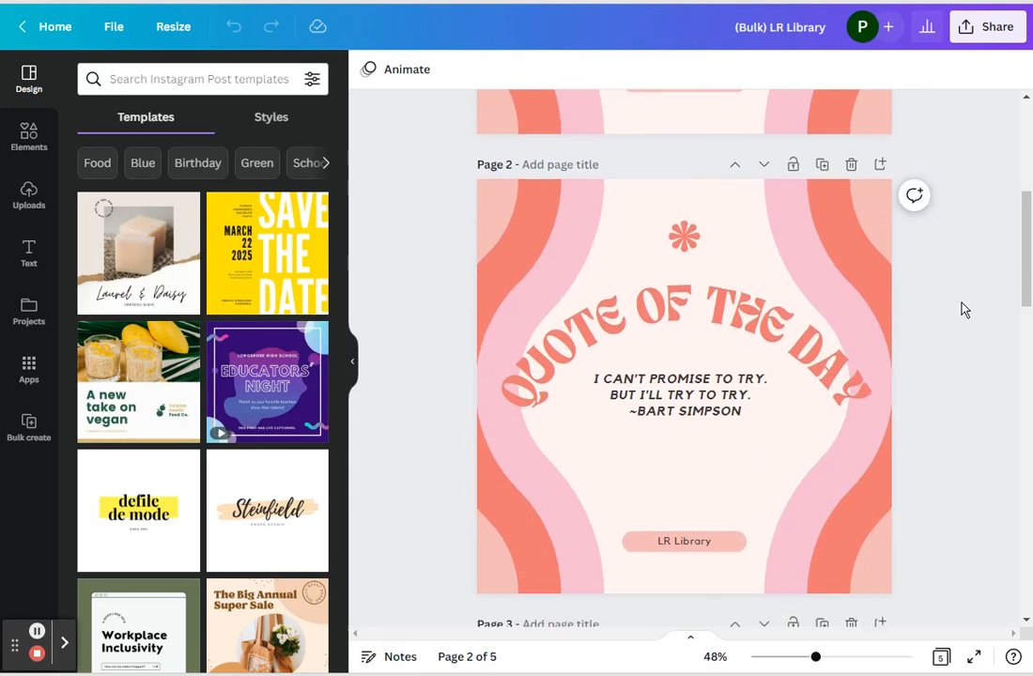
pyautogui.scroll(-8, 964, 308)
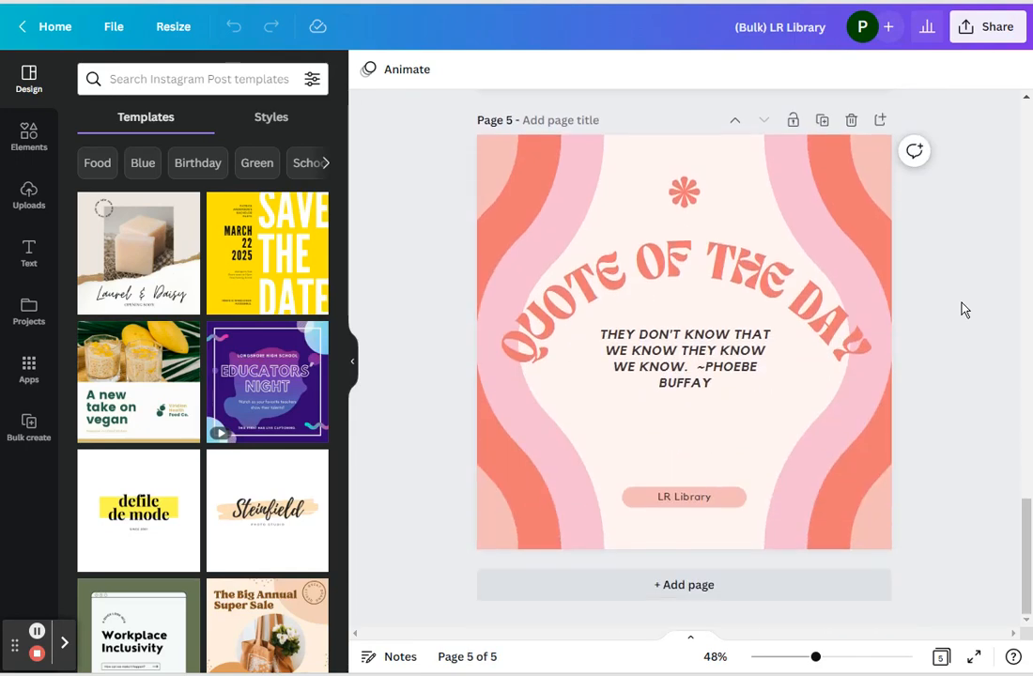
pyautogui.scroll(10, 964, 308)
pyautogui.scroll(8, 964, 310)
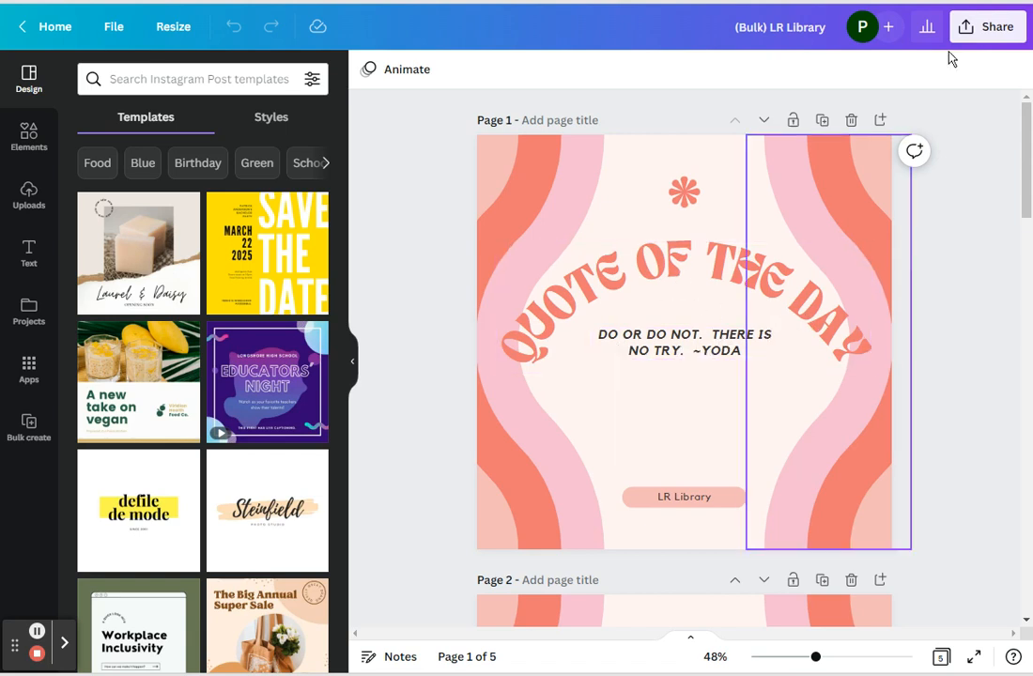
# View the file type and page options for downloading the bulk design, leaving without downloading it.
pyautogui.click(990, 28)
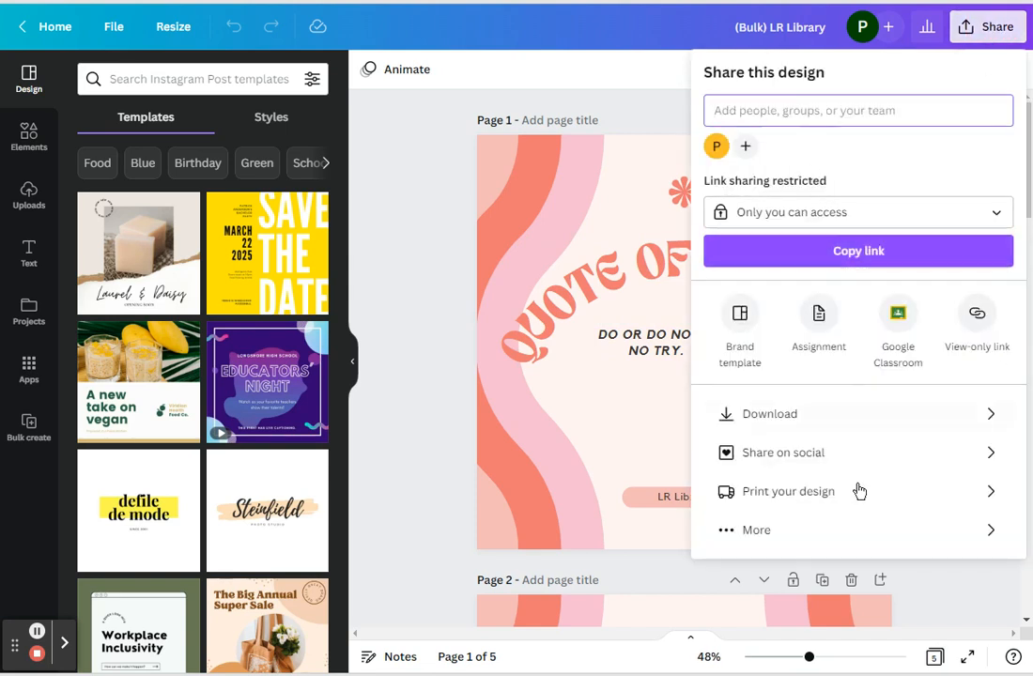
pyautogui.click(841, 415)
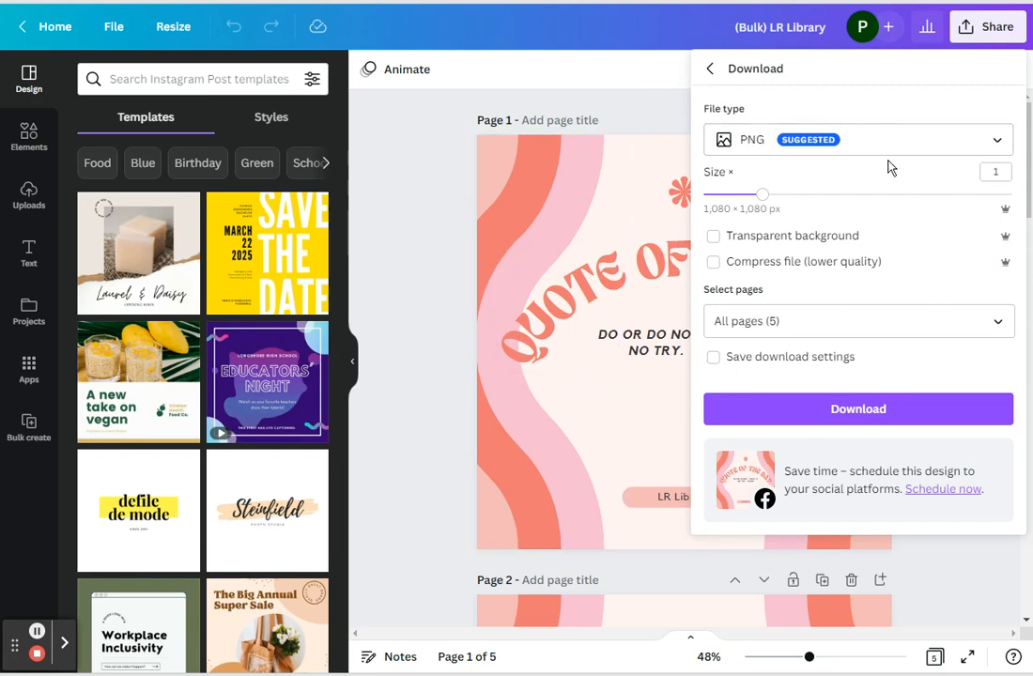
pyautogui.click(422, 165)
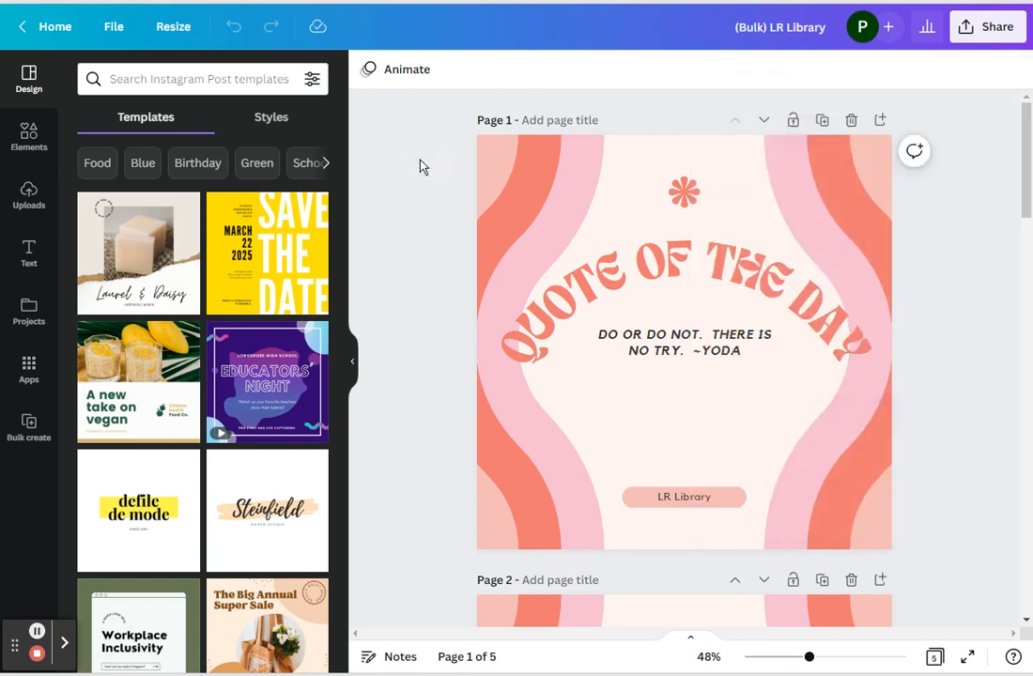